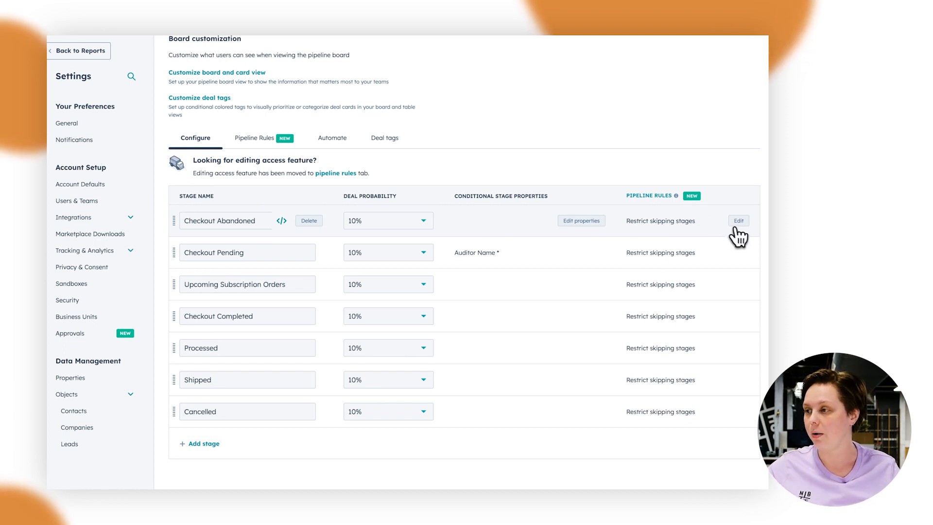
- Turn off the rule restricting deals from skipping stages in the ecommerce pipeline and dismiss the feedback survey
click(738, 223)
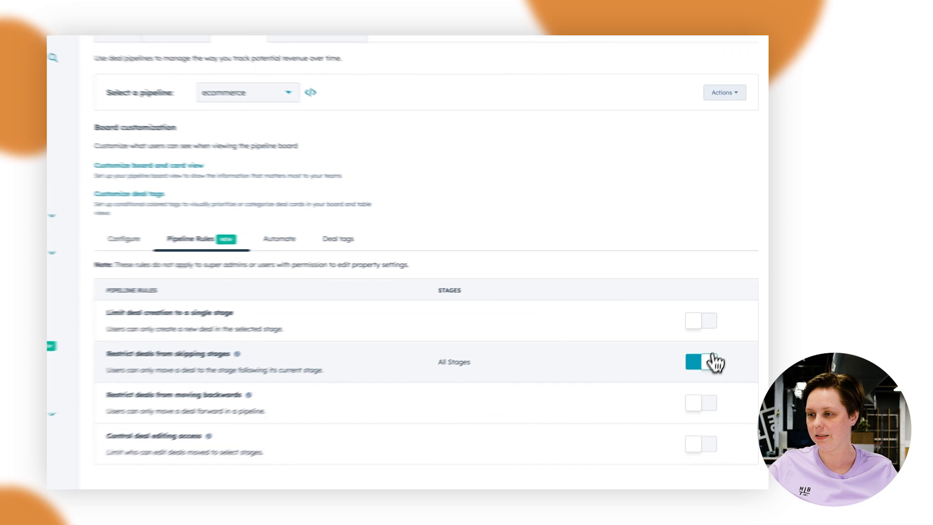
click(704, 365)
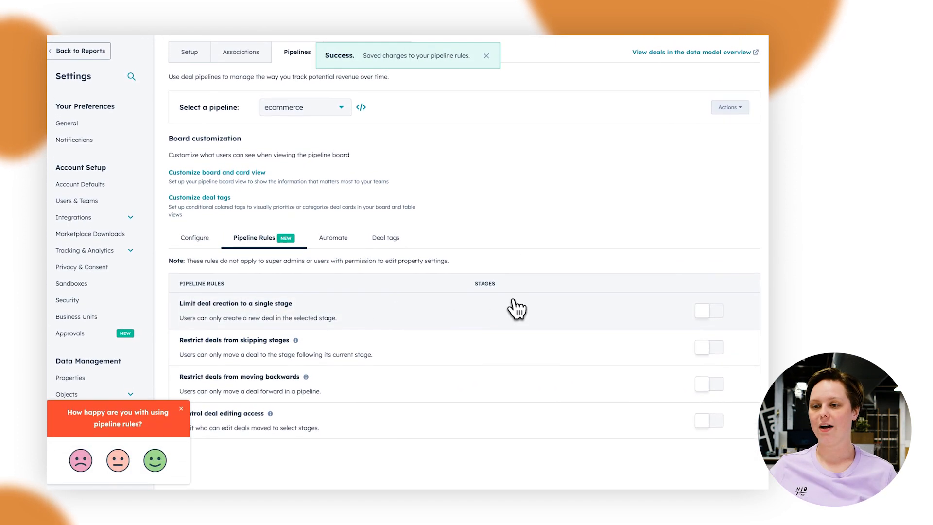
click(181, 408)
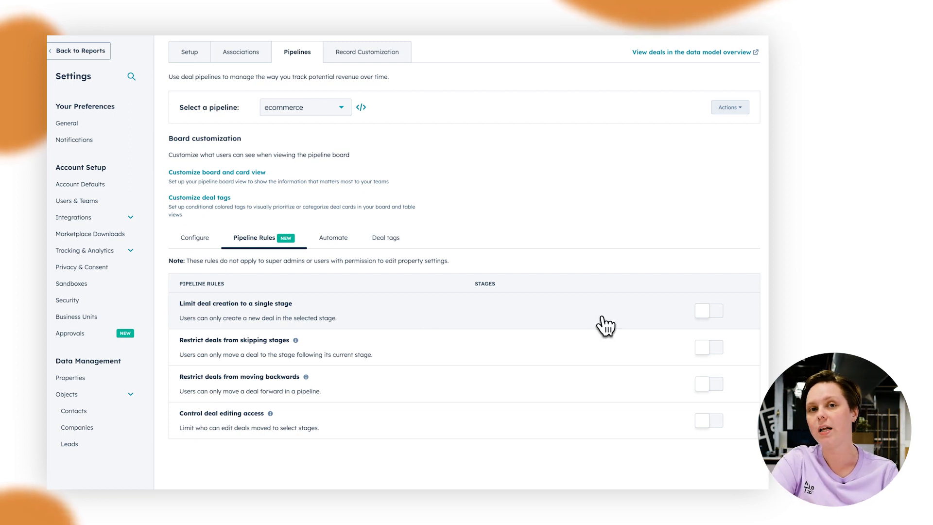
click(714, 311)
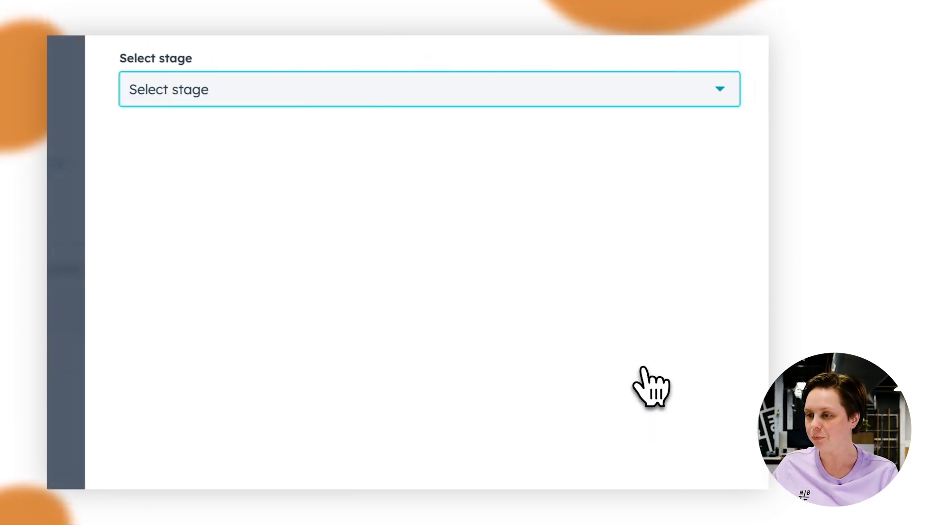
click(243, 93)
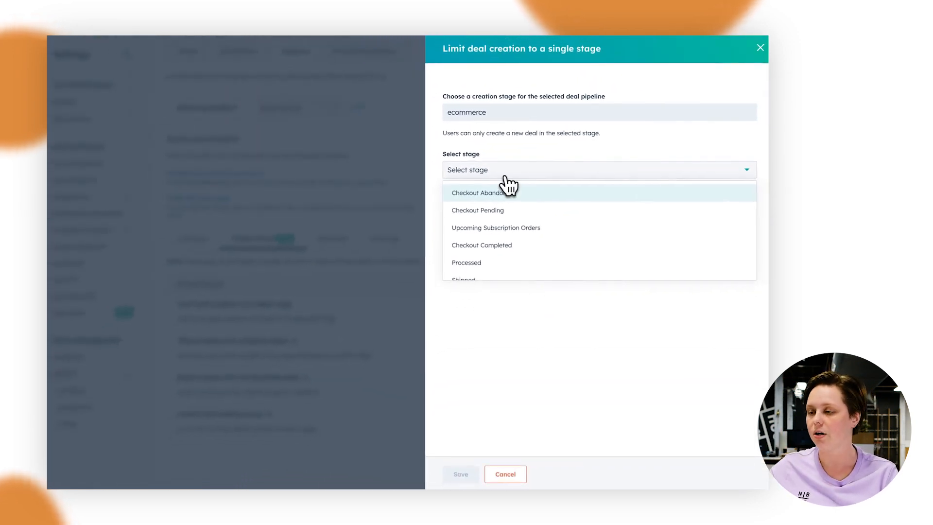
scroll(506, 210, down, 2)
scroll(506, 210, up, 2)
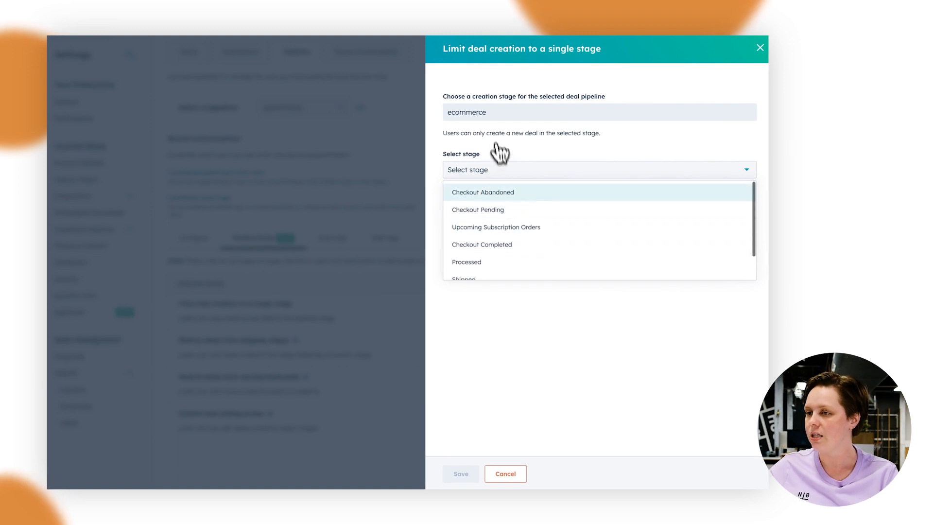
scroll(515, 254, down, 2)
scroll(517, 254, up, 2)
click(522, 428)
click(502, 476)
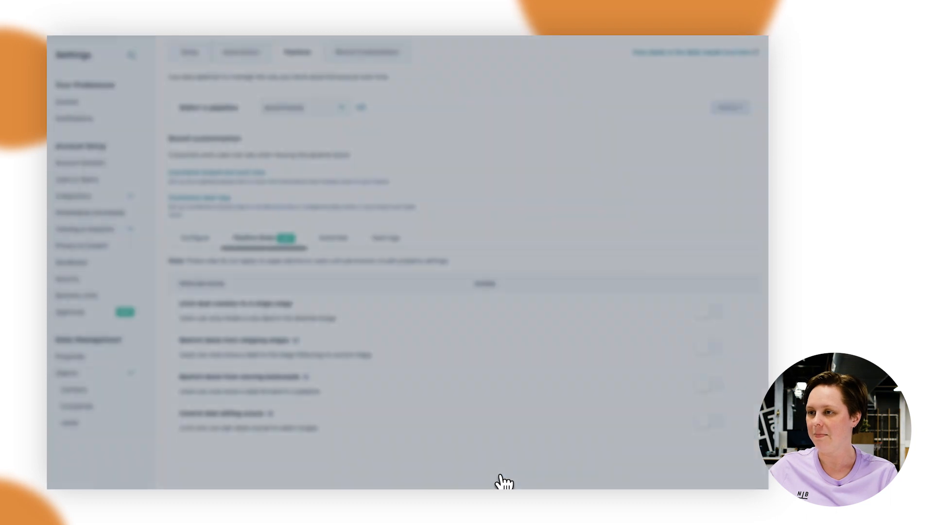
- Switch the deal settings to the Carlton Store pipeline and open its pipeline rules
click(332, 108)
scroll(330, 165, down, 2)
scroll(328, 180, up, 3)
click(316, 148)
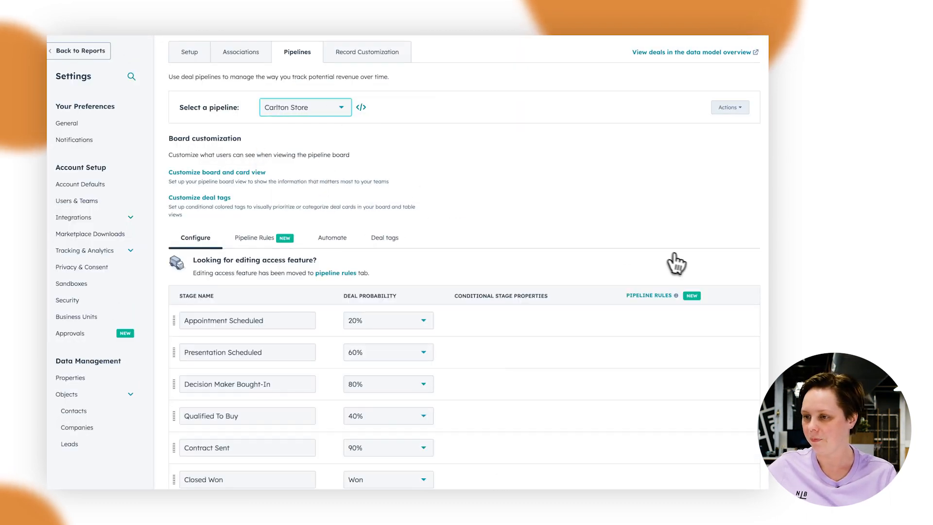
scroll(676, 264, down, 2)
click(740, 210)
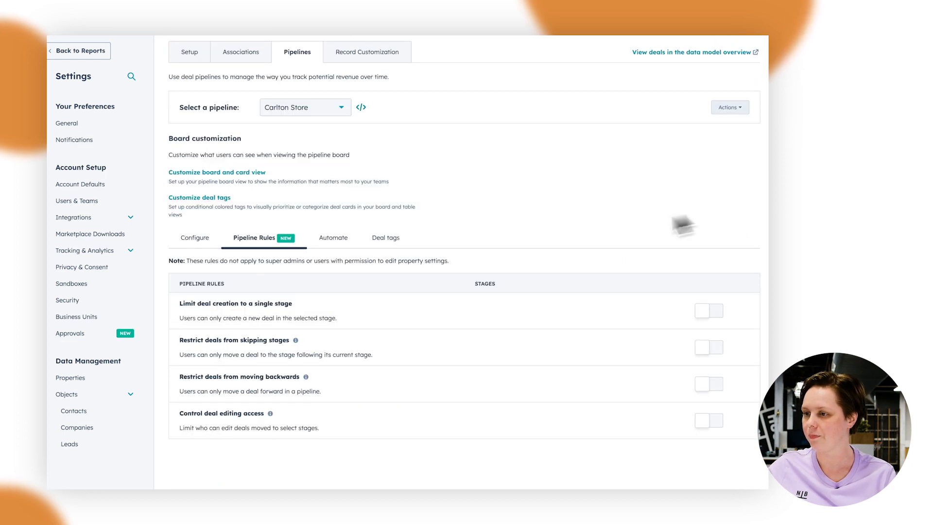
- Limit deal creation in the Carlton Store pipeline to the Appointment Scheduled stage and save the rule
click(710, 312)
click(554, 170)
scroll(534, 238, down, 2)
scroll(533, 238, up, 2)
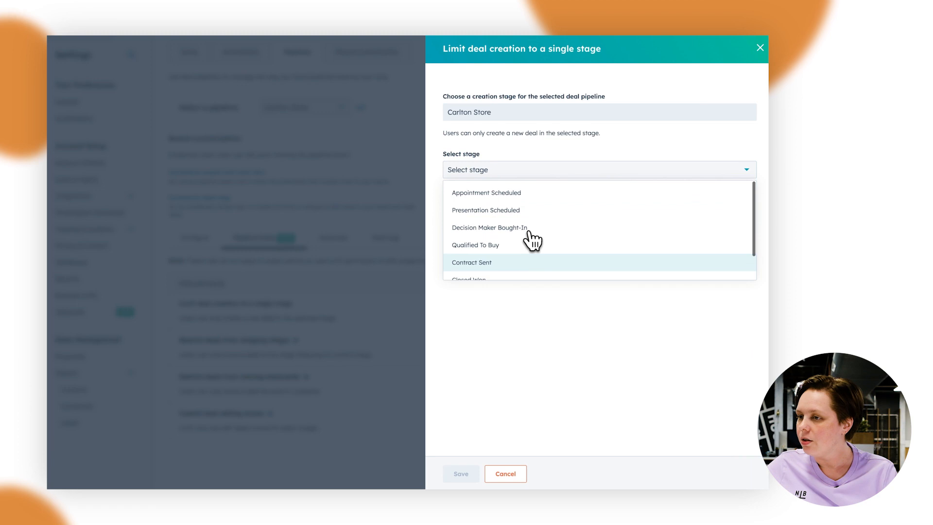
click(506, 199)
click(466, 475)
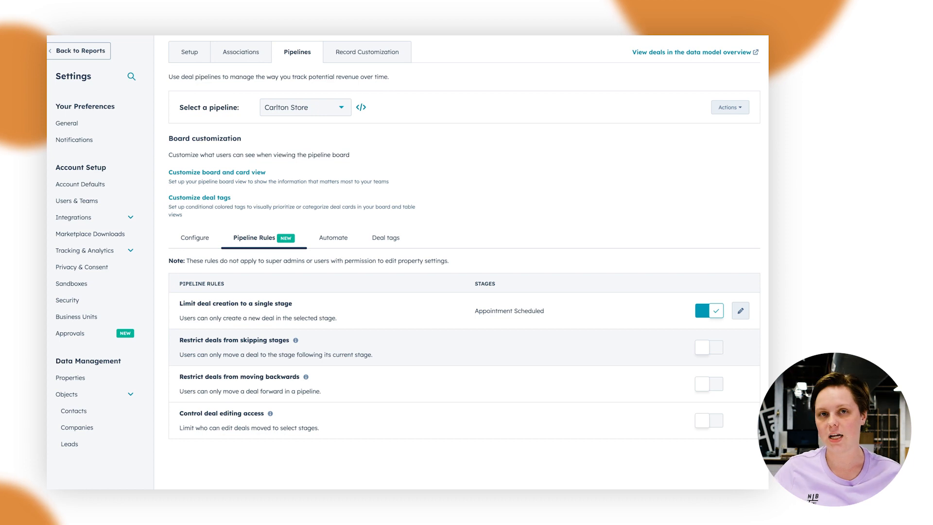
- Turn on the Carlton Store rules that restrict deals from skipping stages and from moving backwards
click(717, 348)
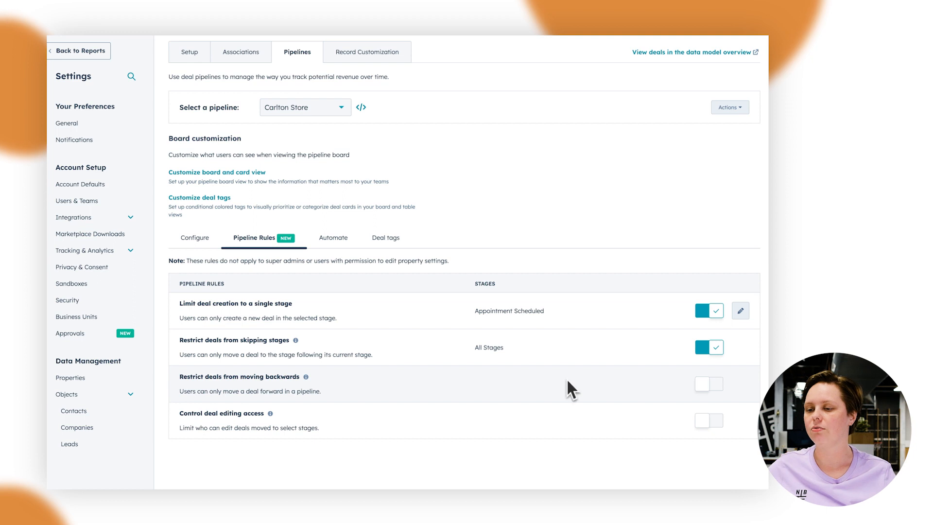
click(716, 388)
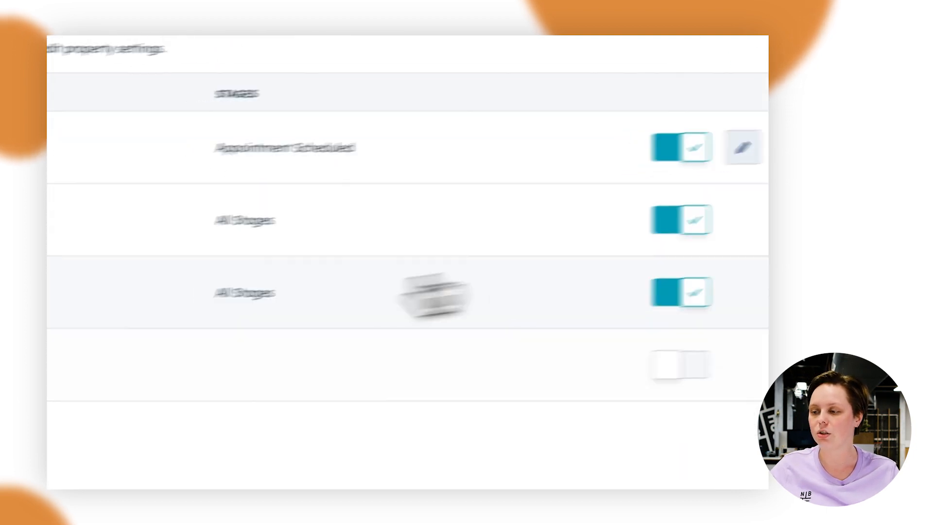
triple_click(263, 311)
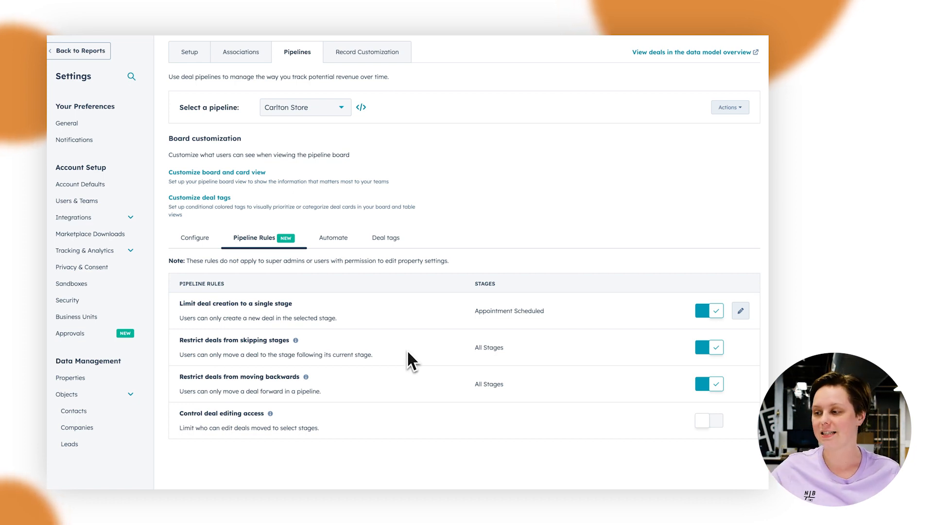
- Enable deal editing access control for the Appointment Scheduled and Presentation Scheduled stages and save the rule
click(714, 418)
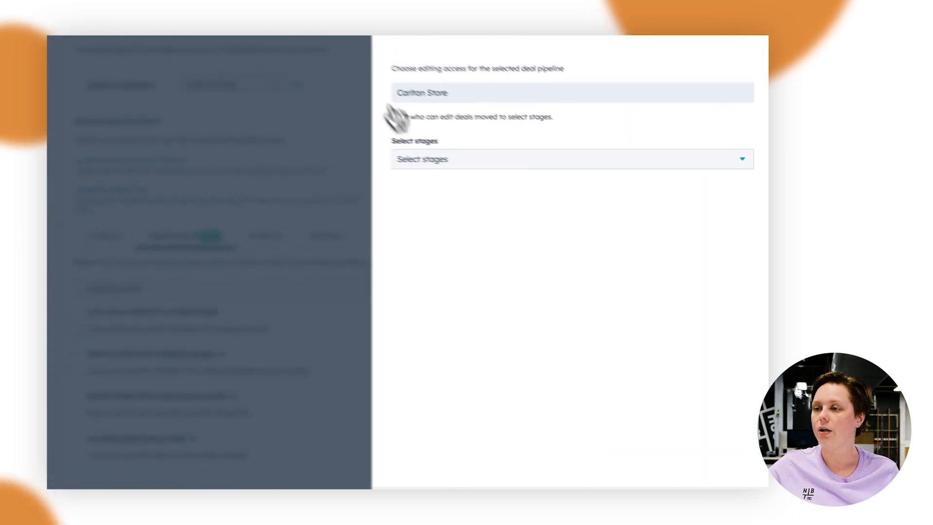
click(522, 179)
click(520, 197)
click(527, 212)
click(553, 350)
mouse_move(579, 235)
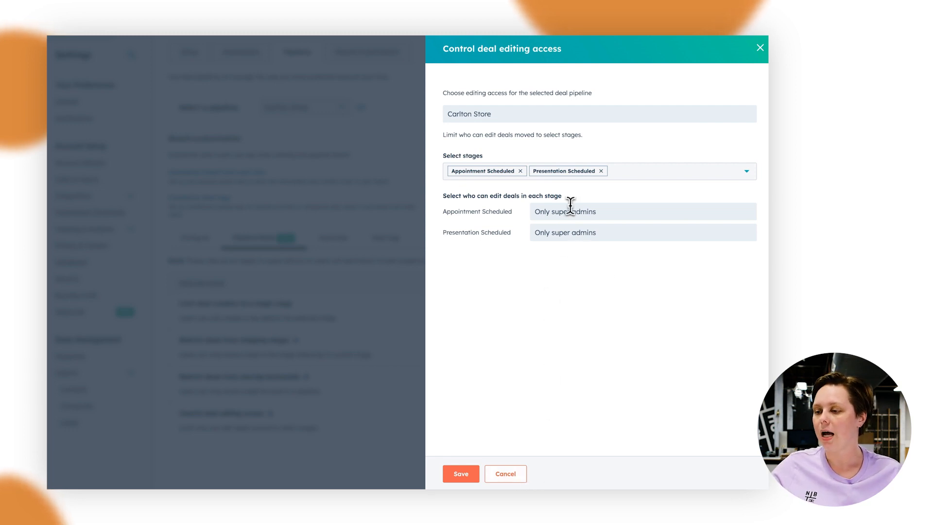
mouse_move(573, 214)
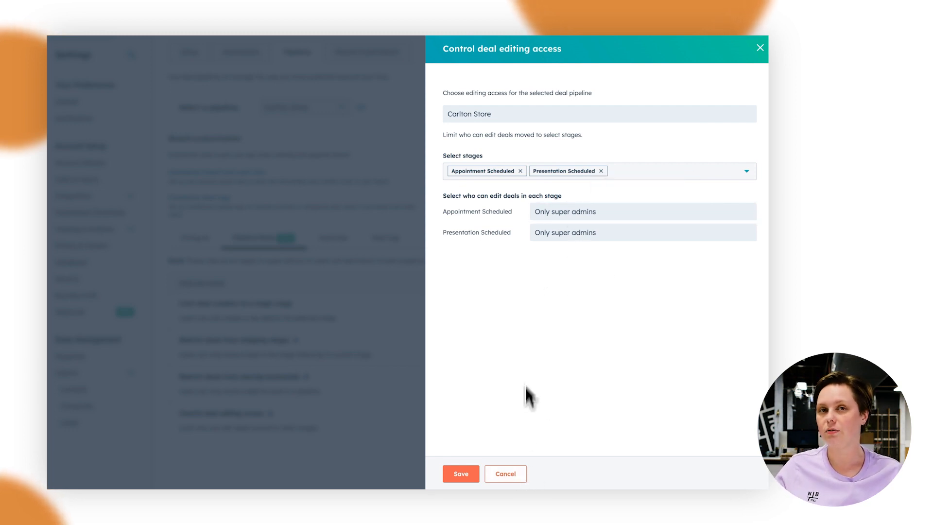
click(475, 479)
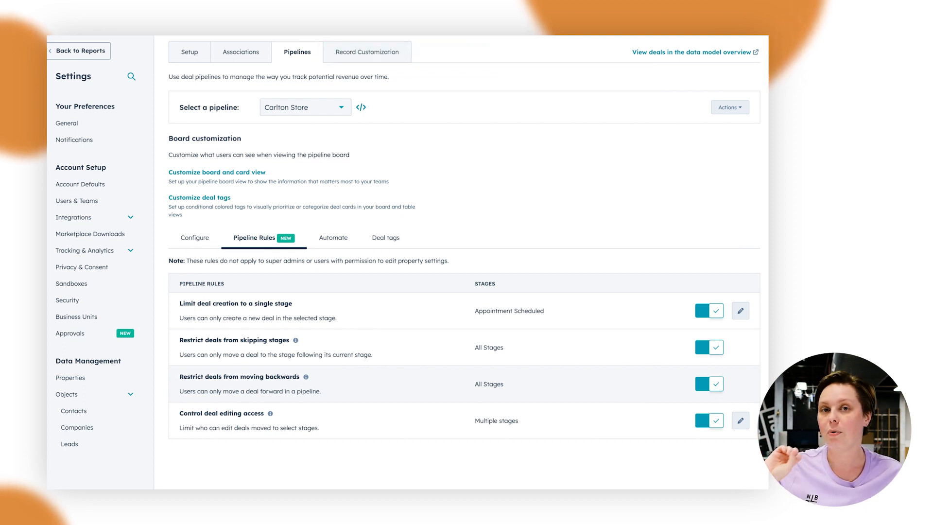
- Add the Closed Won Reason property to the Closed Won stage in the pipeline's stage configuration
scroll(483, 277, up, 2)
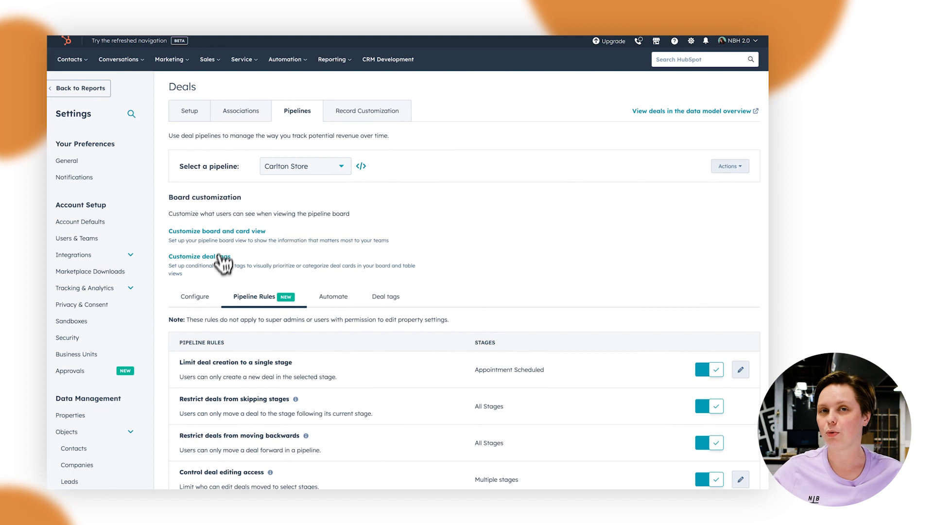
click(203, 297)
scroll(359, 292, down, 4)
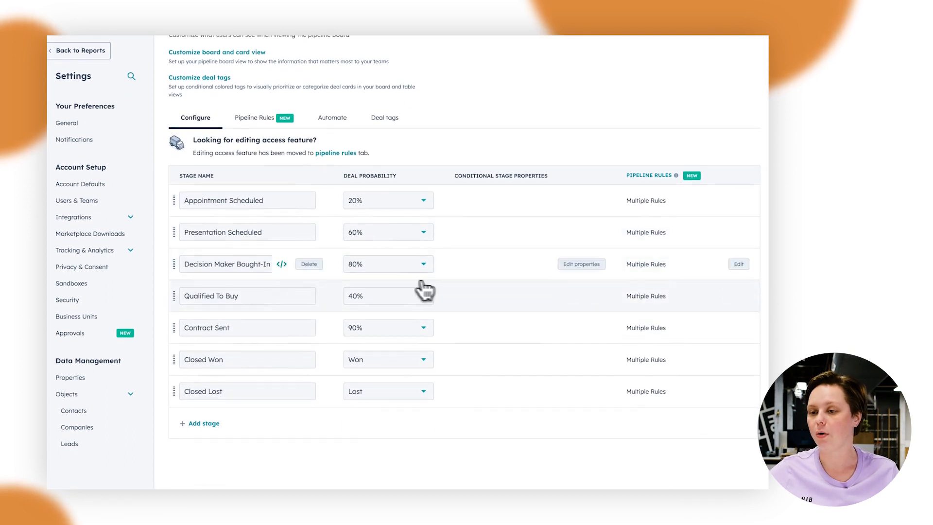
mouse_move(641, 294)
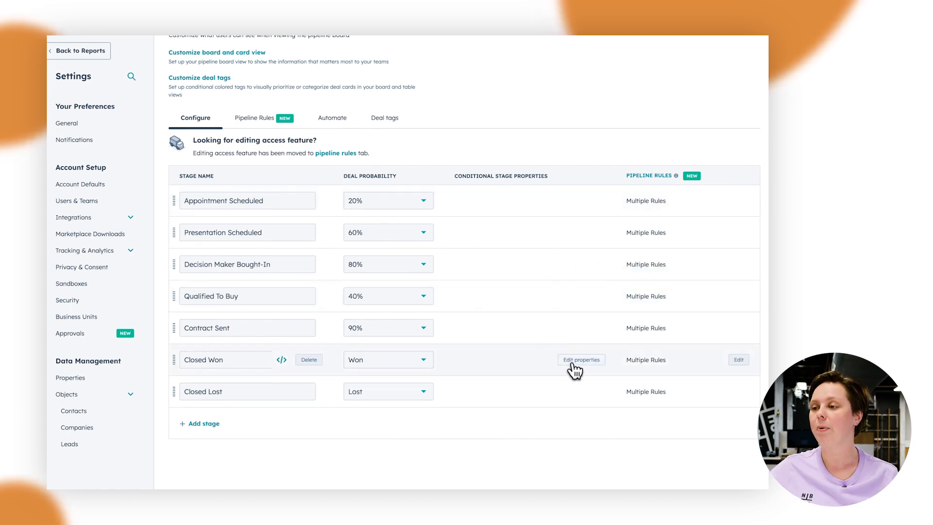
click(574, 360)
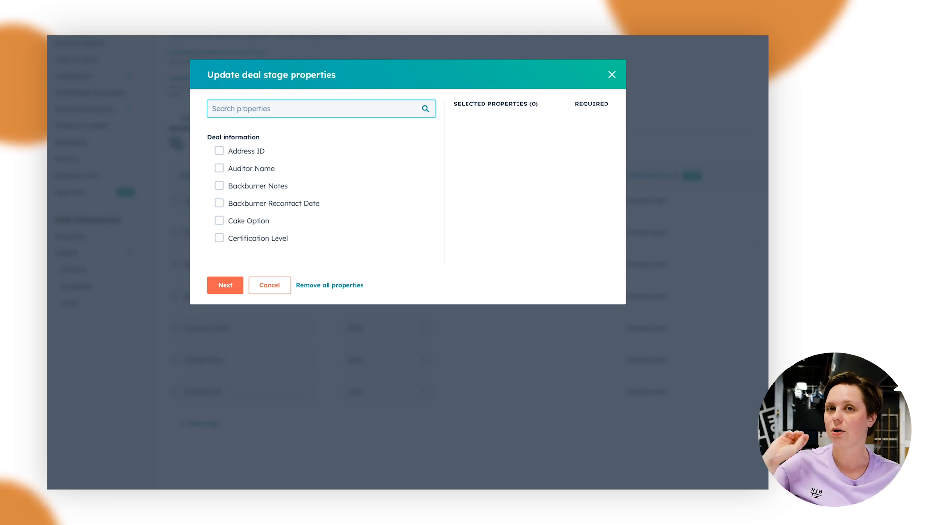
text(CLOSE)
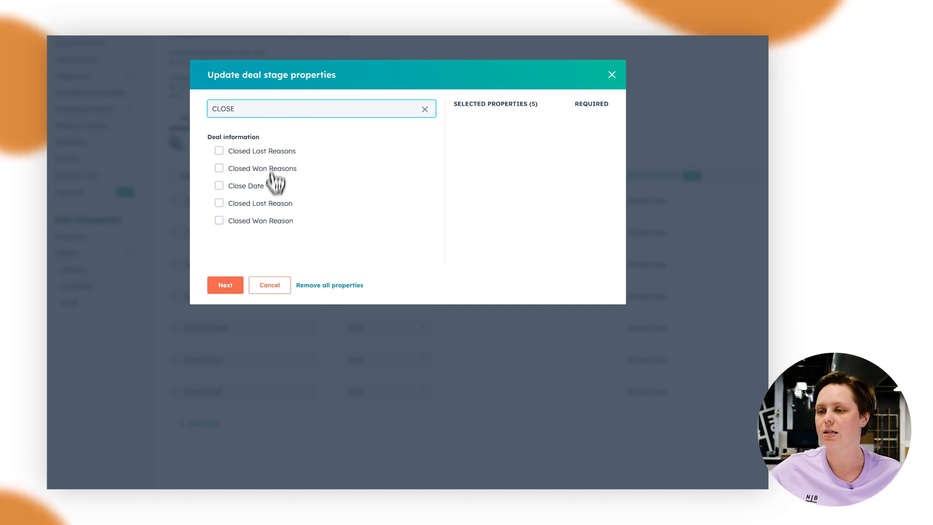
click(272, 221)
click(229, 287)
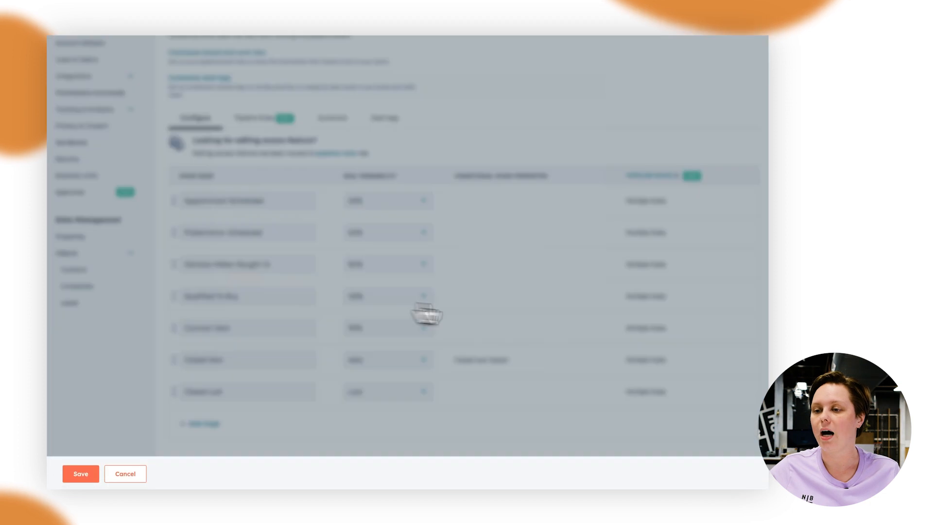
- Add the Closed Lost Reason property to the Closed Lost stage
click(581, 392)
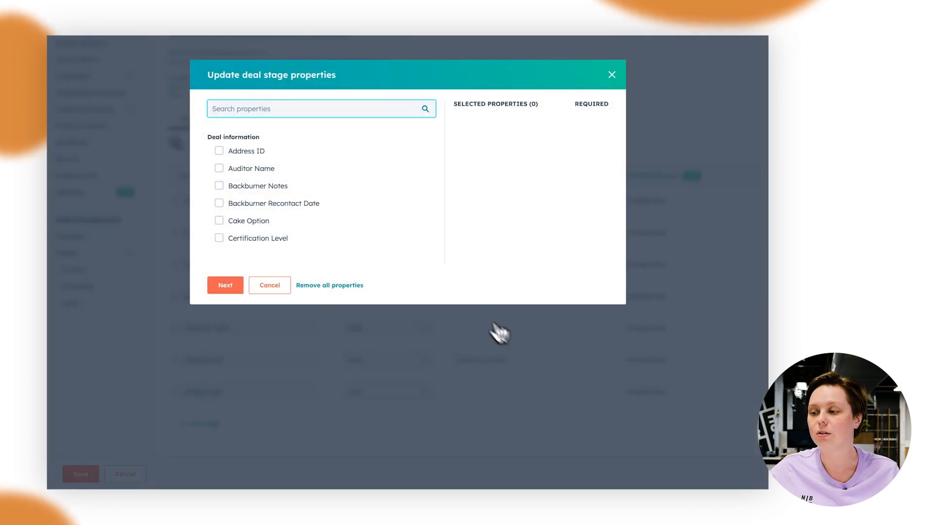
text(CLOSED)
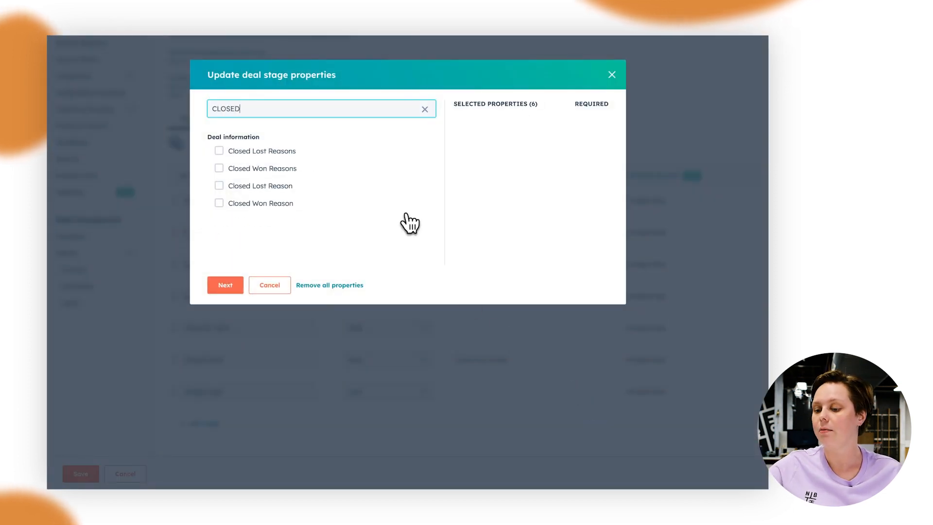
click(243, 188)
click(231, 296)
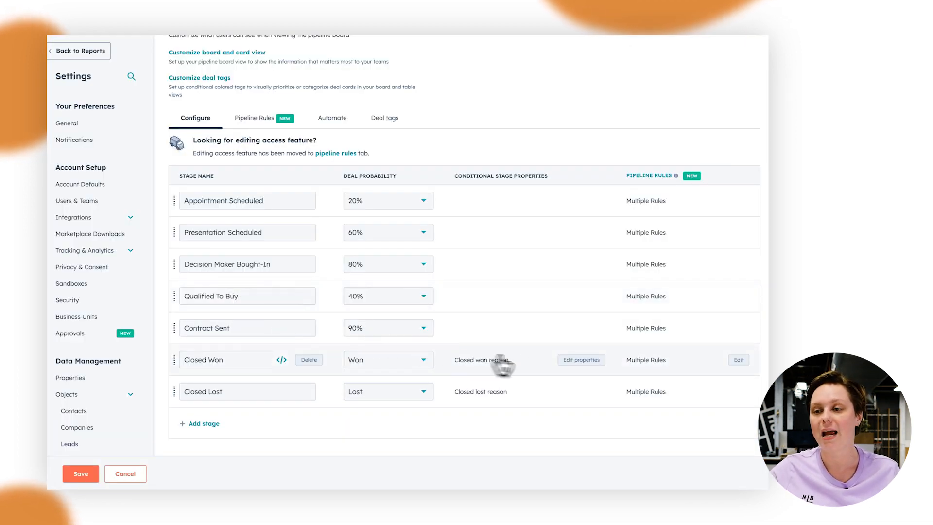
- Make the Closed Won Reason property required for the Closed Won stage
click(580, 359)
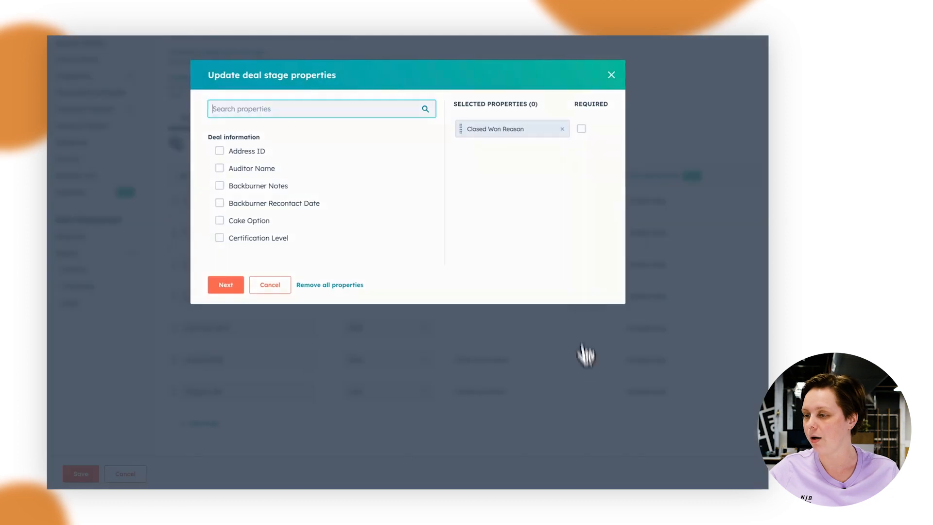
click(582, 129)
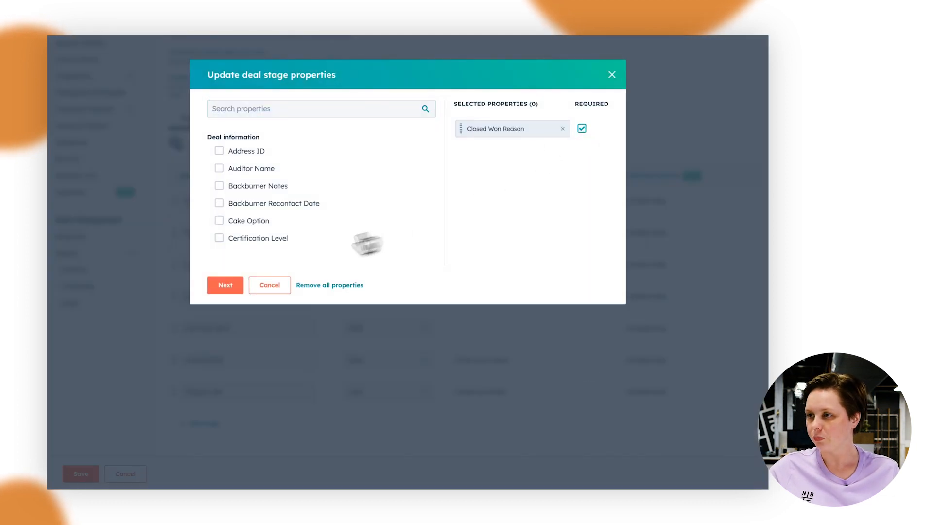
click(233, 285)
- Make the Closed Lost Reason property required for the Closed Lost stage and save the pipeline
click(586, 392)
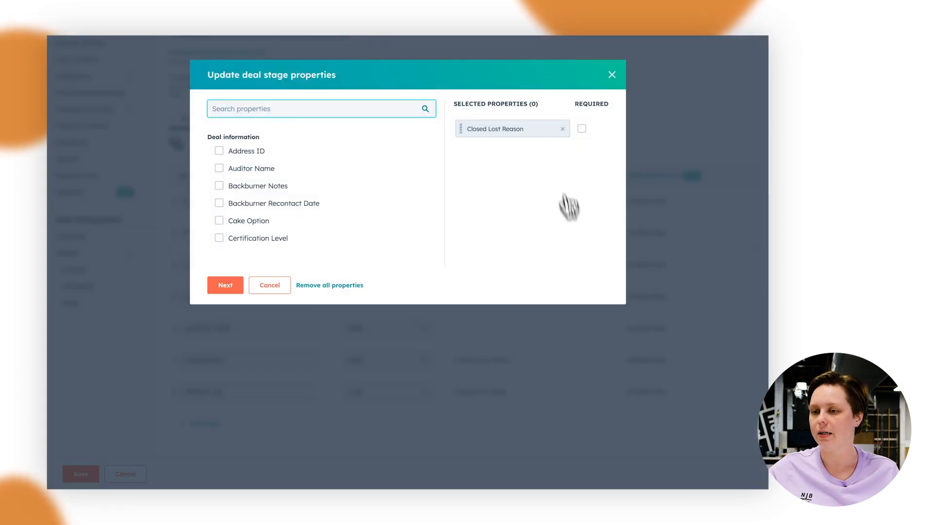
click(582, 129)
click(223, 286)
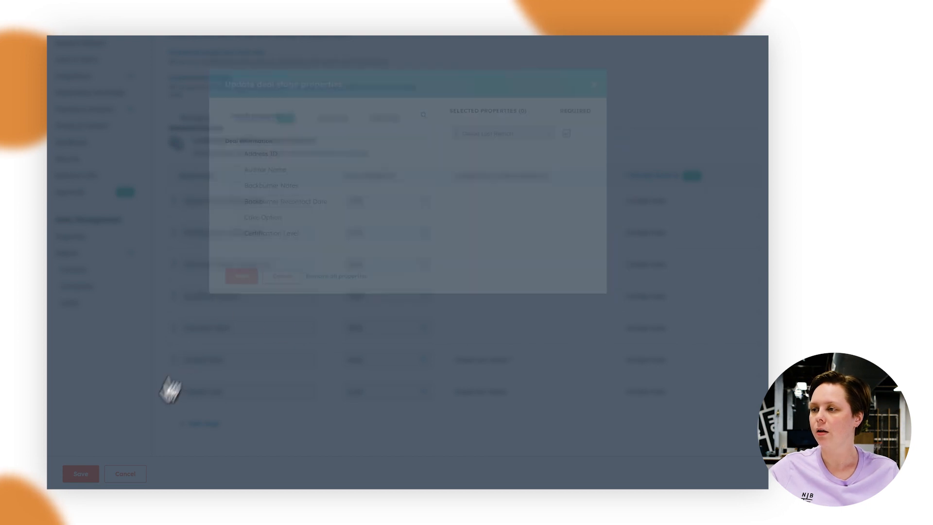
click(84, 475)
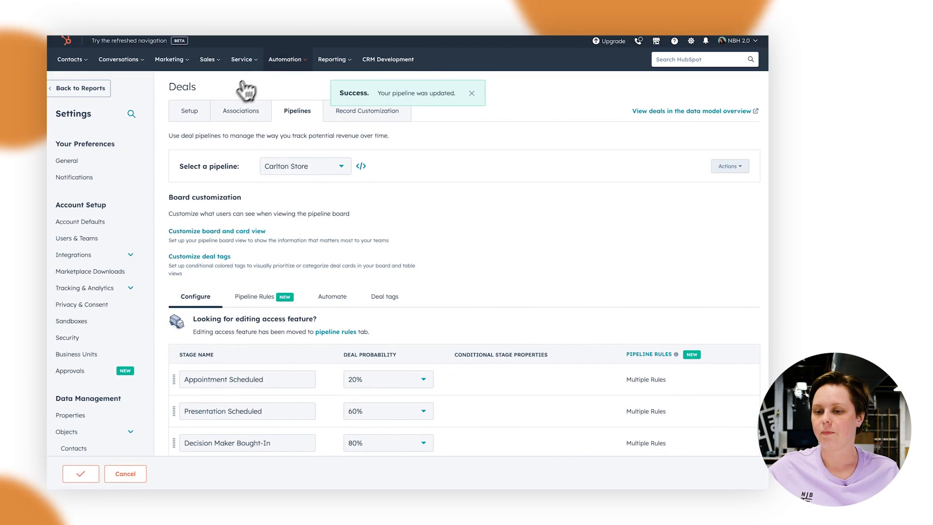
- Open the sales deals list and show the deals of the Carlton Store pipeline
mouse_move(197, 57)
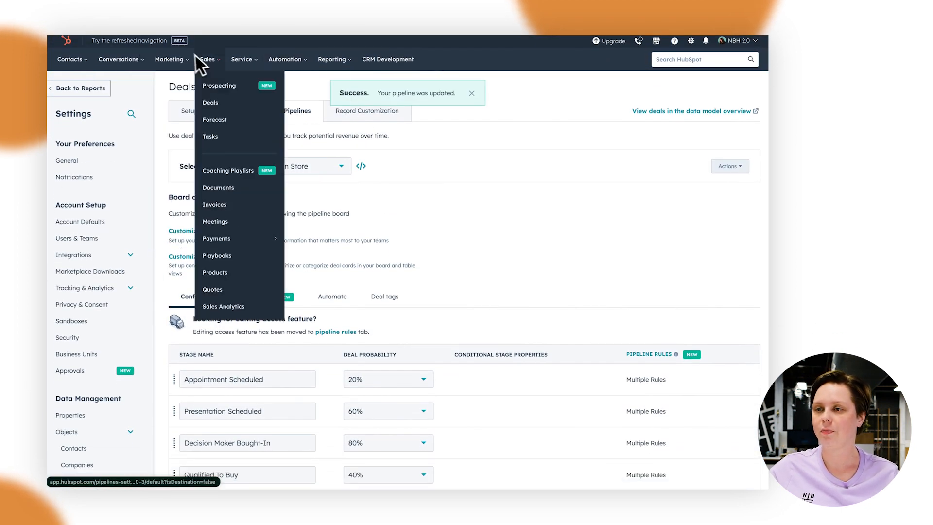
click(218, 104)
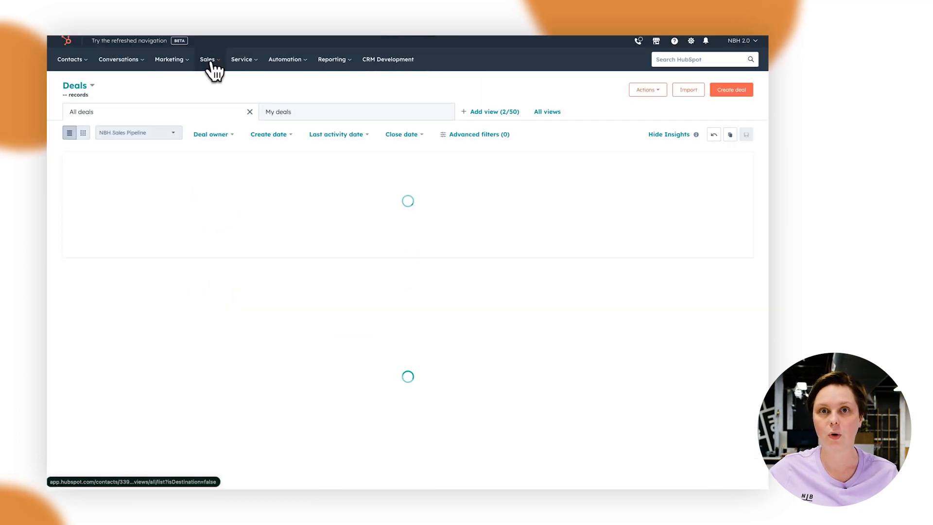
click(124, 134)
scroll(156, 196, up, 2)
click(123, 196)
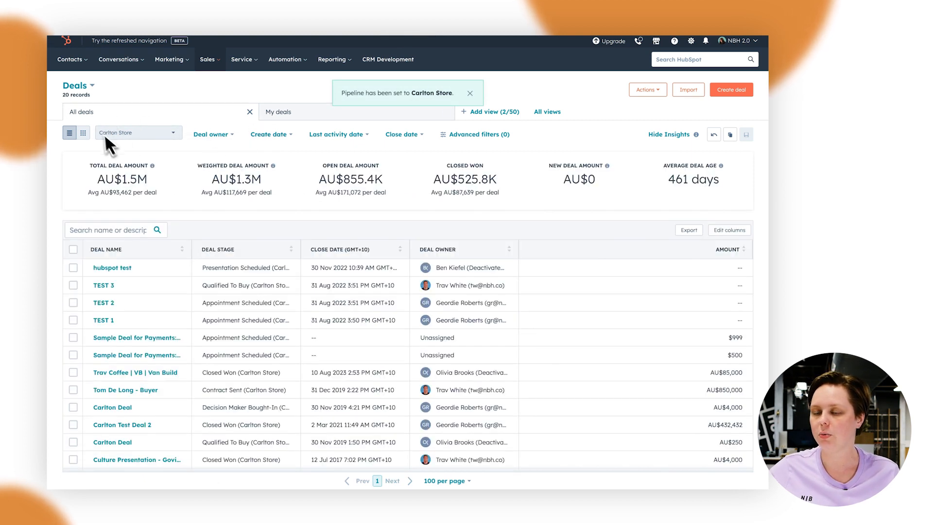
- Show the deals as a board and move the AU$250 Carlton Deal from Qualified To Buy to Contract Sent
click(83, 133)
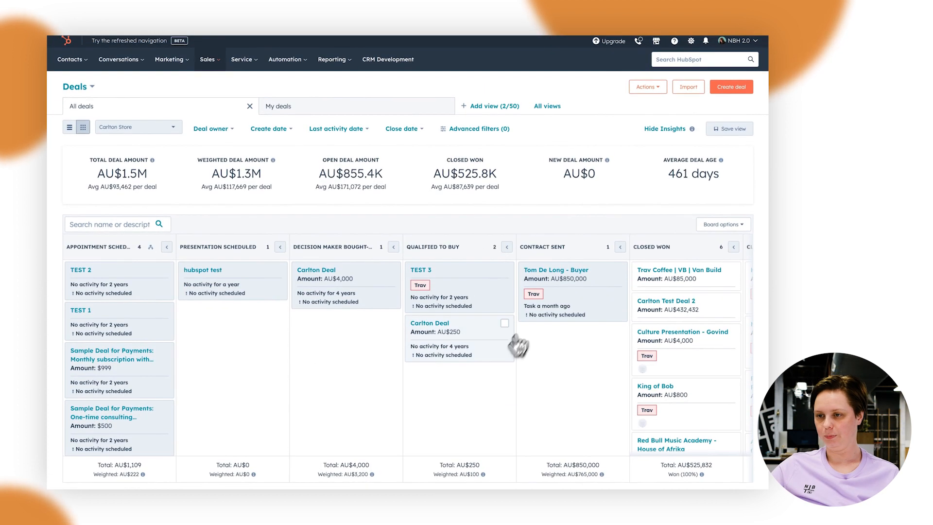
drag(450, 347, 555, 356)
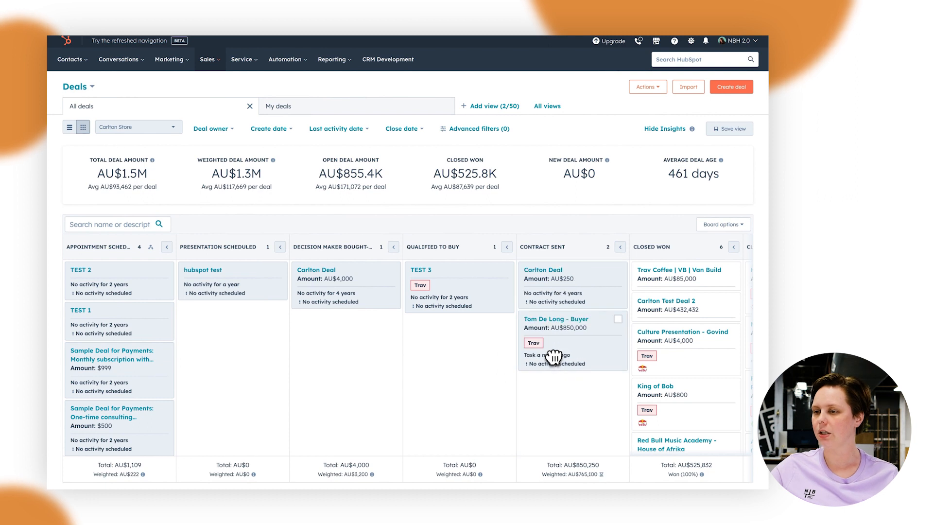
- Try to move the AU$250 Carlton Deal back from Contract Sent to Qualified To Buy, then cancel the move
scroll(557, 364, right, 2)
drag(537, 298, 408, 365)
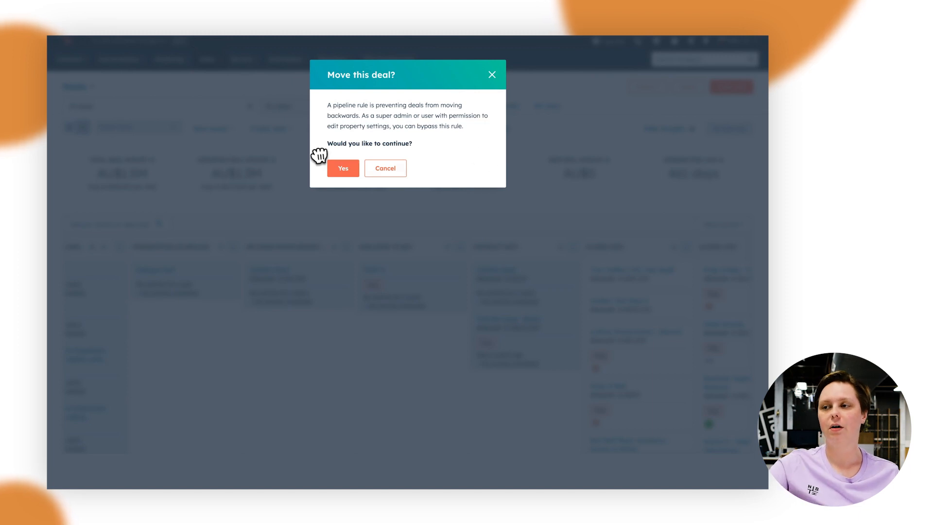
click(379, 167)
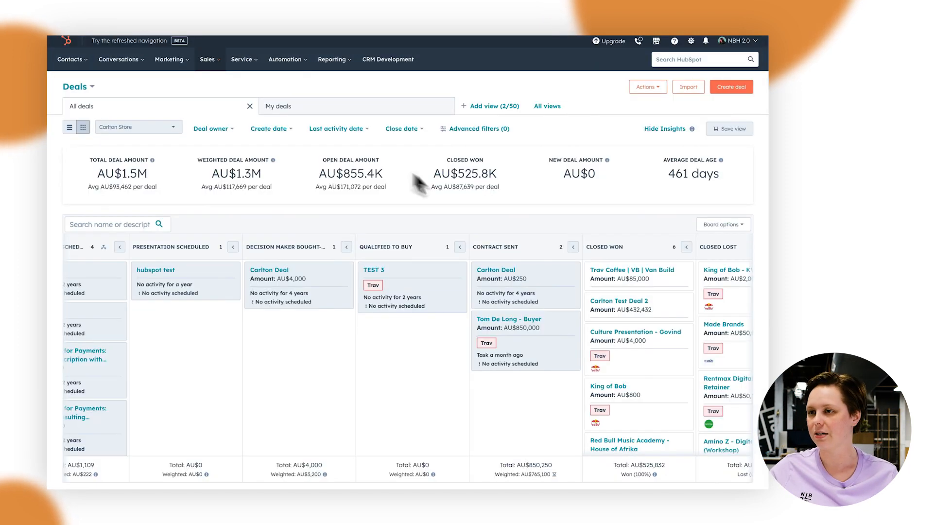
- Move the AU$250 Carlton Deal from Contract Sent to Closed Won and save it with the Closed Won Reason ":)"
drag(475, 286, 573, 276)
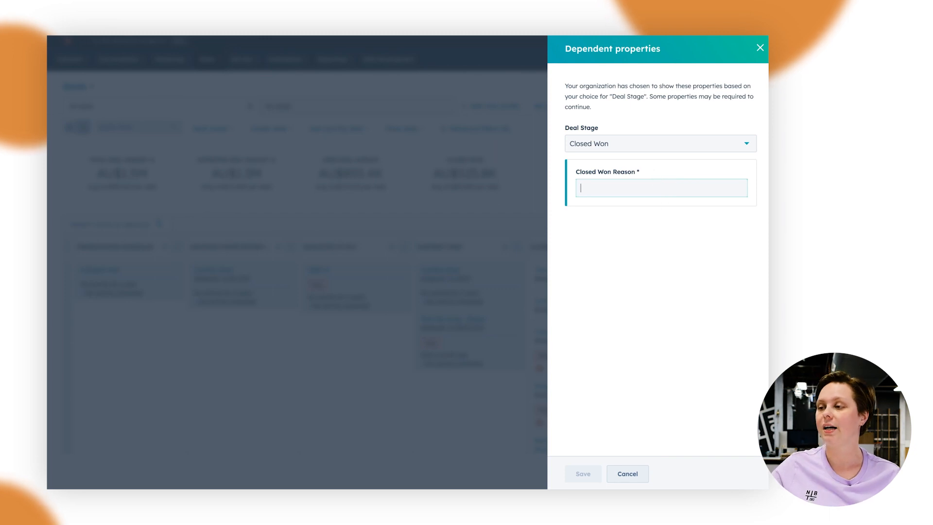
click(687, 436)
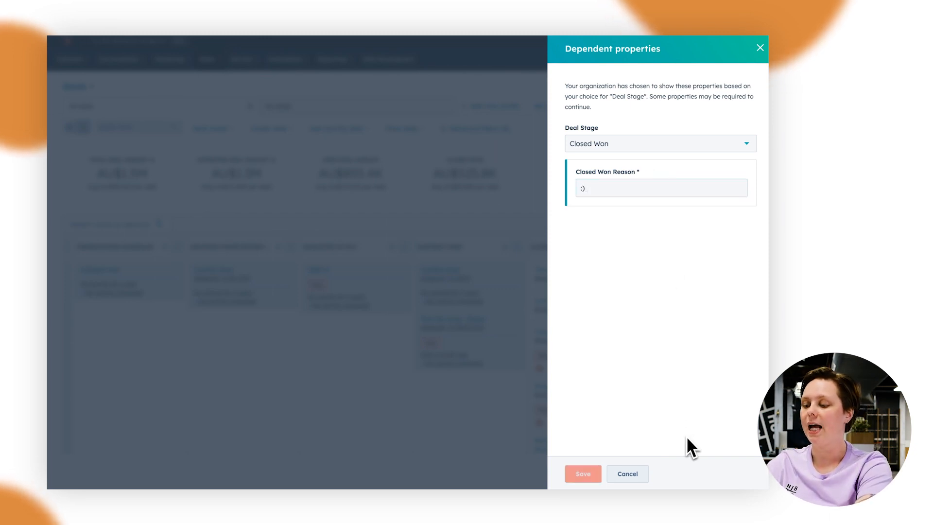
click(583, 474)
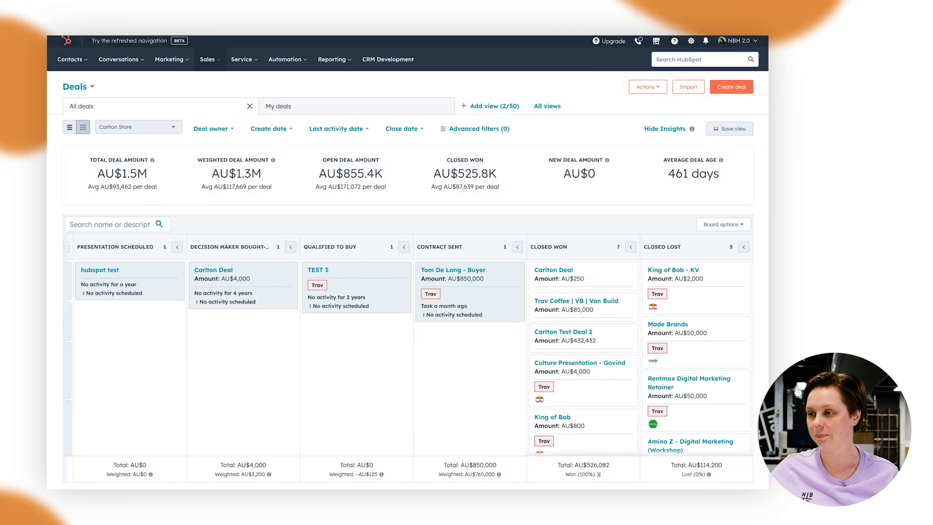